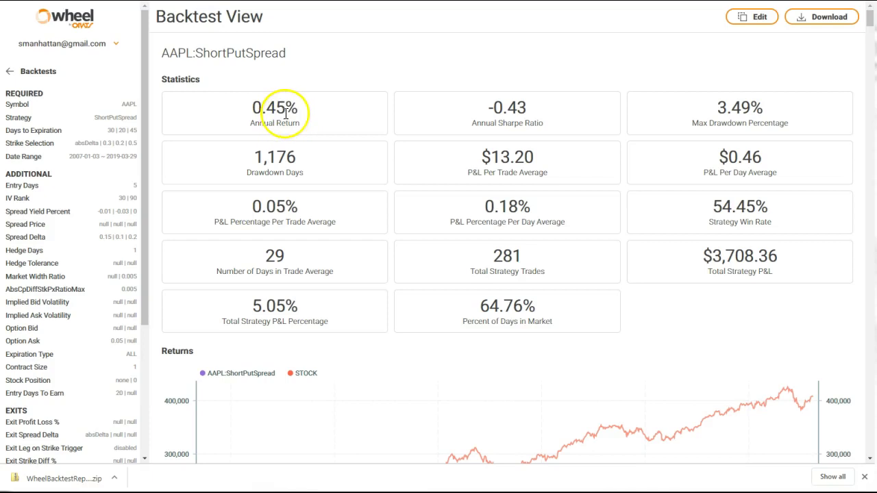
# Edit the AAPL:ShortPutSpread backtest, clear the IV Rank minimum and maximum, and submit it as a new run
pyautogui.scroll(-5, 290, 267)
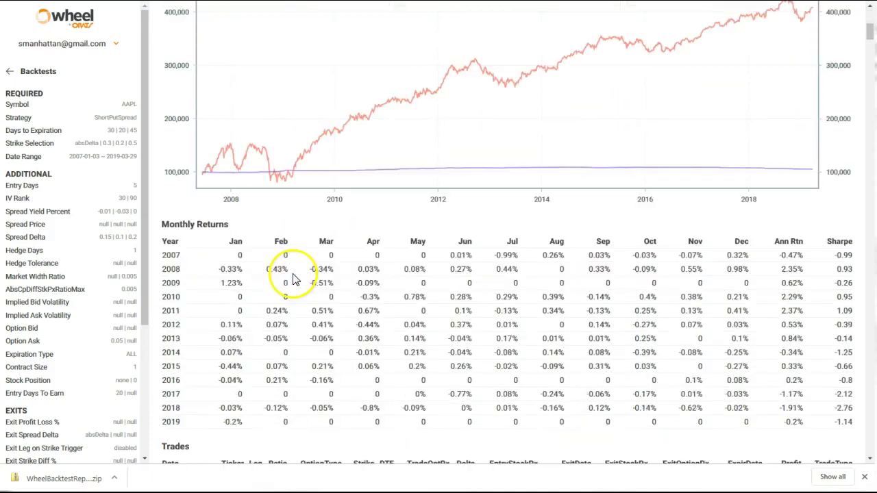
pyautogui.scroll(3, 384, 274)
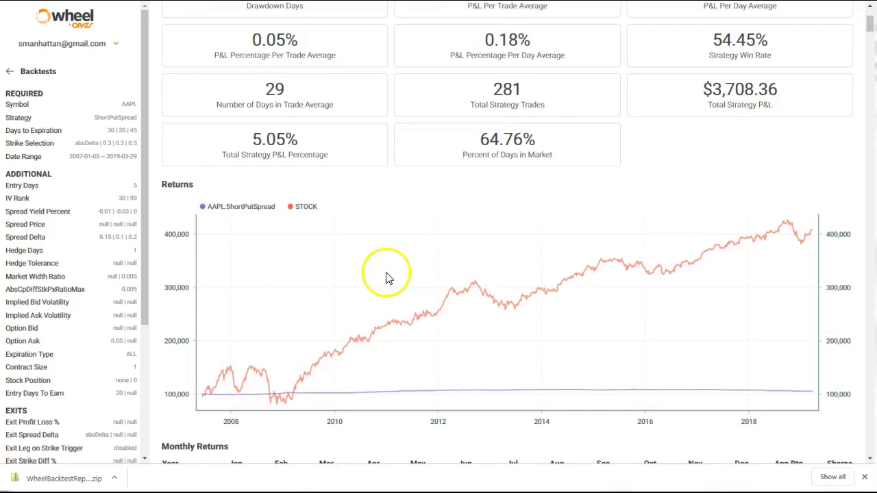
pyautogui.scroll(3, 386, 278)
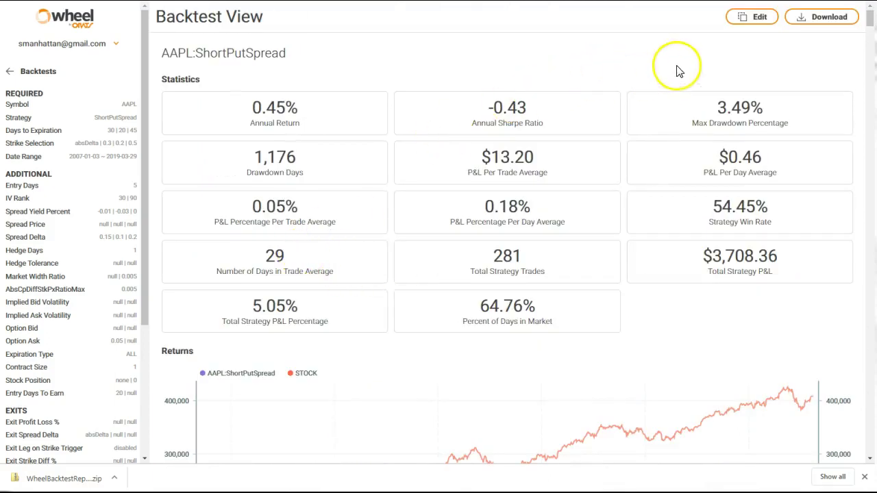
pyautogui.click(760, 18)
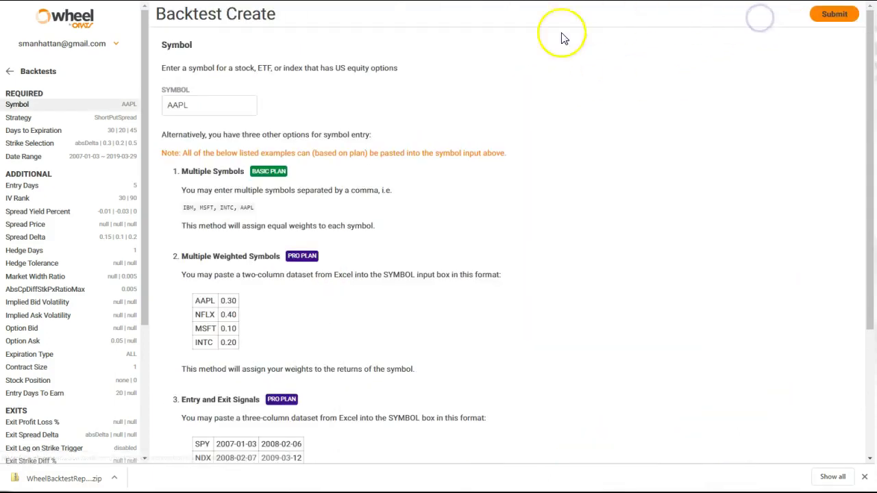
pyautogui.click(120, 200)
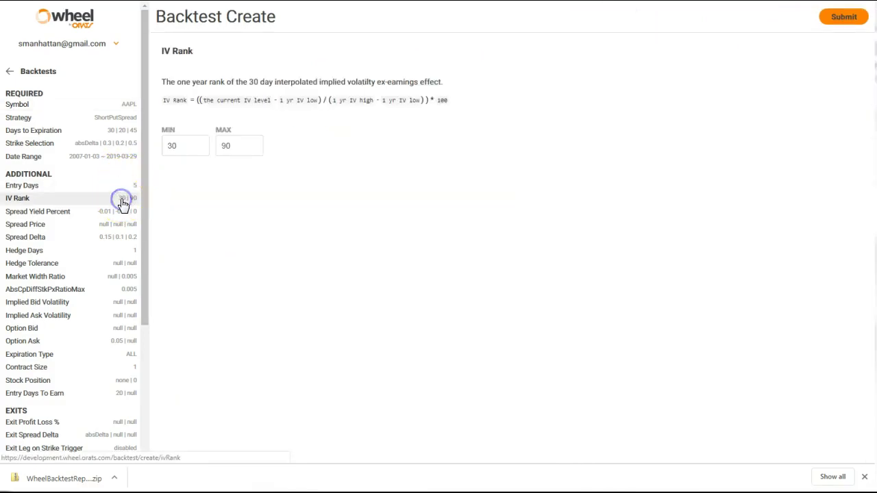
pyautogui.click(239, 143)
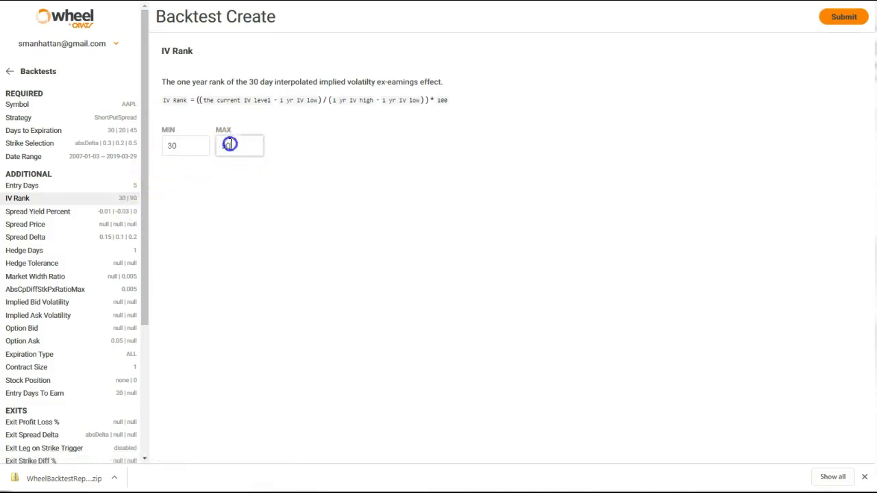
pyautogui.press('BackSpace')
pyautogui.moveTo(190, 150); pyautogui.dragTo(167, 150)
pyautogui.press('BackSpace')
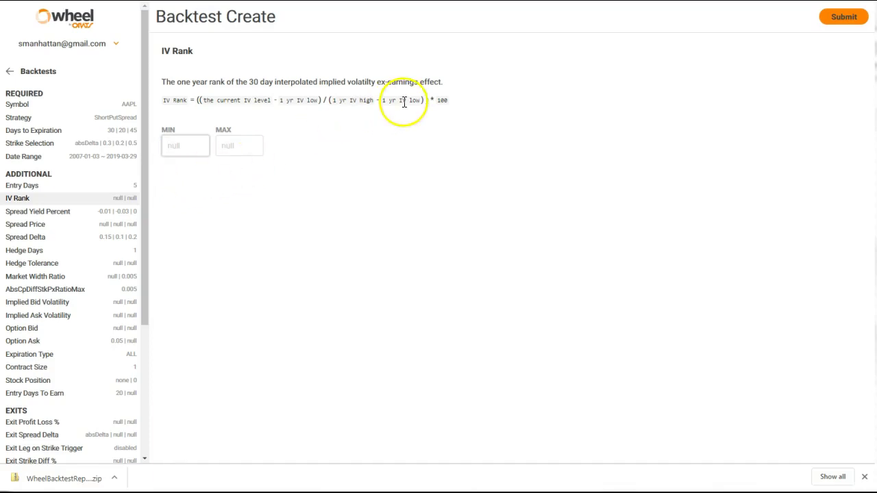
pyautogui.click(841, 17)
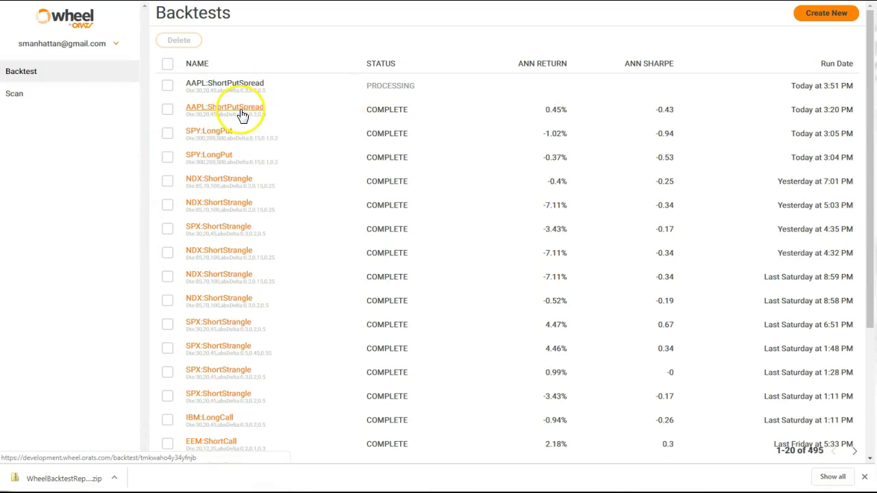
# Reopen the original AAPL:ShortPutSpread backtest for editing, clear its Hedge Days value, and submit the new run
pyautogui.click(248, 117)
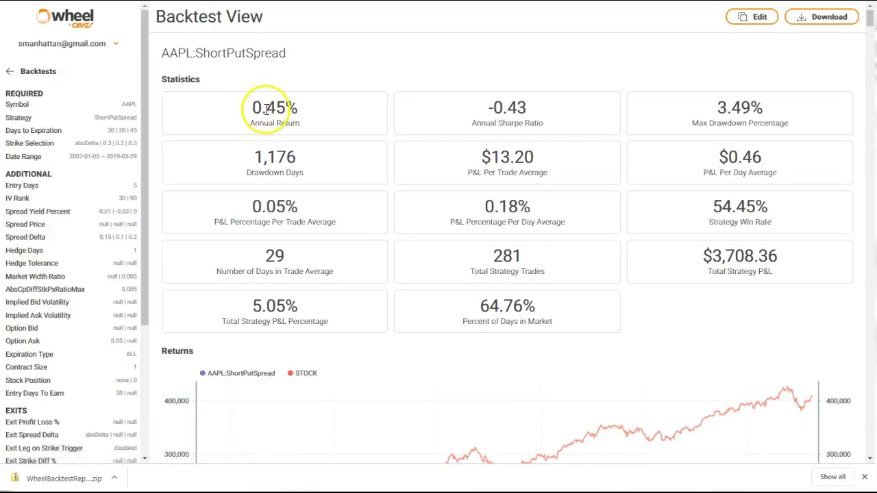
pyautogui.click(740, 16)
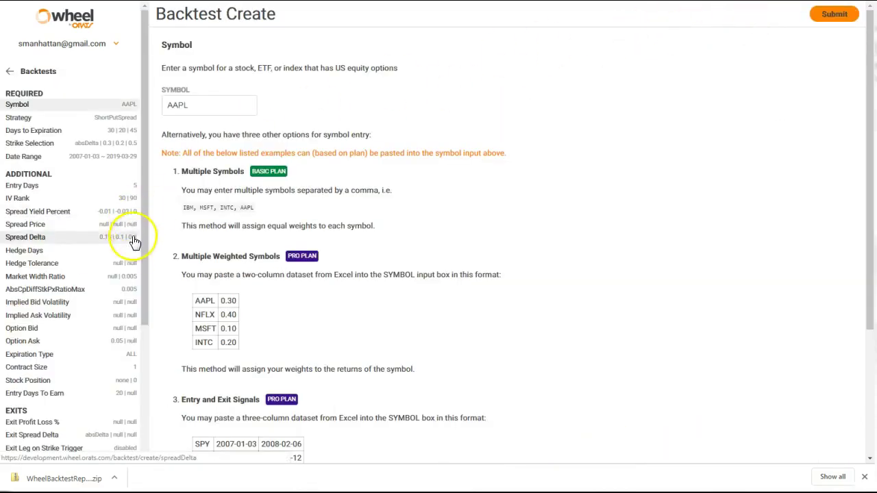
pyautogui.click(118, 251)
pyautogui.click(188, 144)
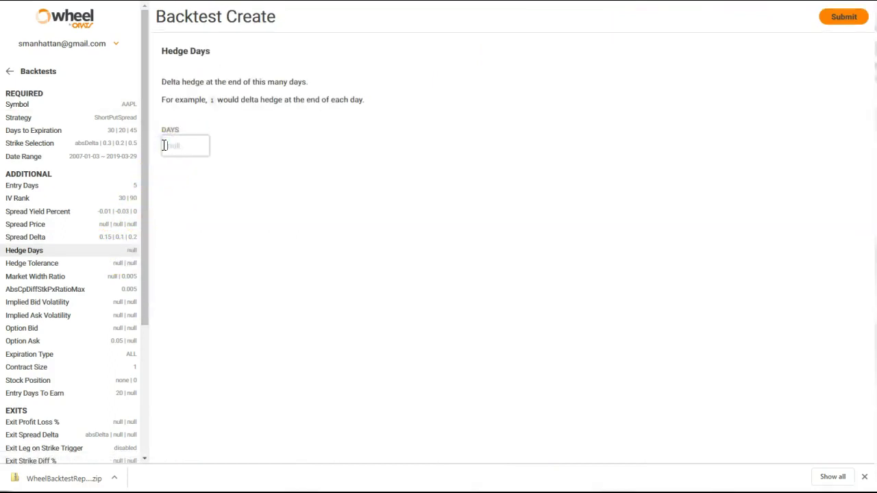
pyautogui.click(838, 18)
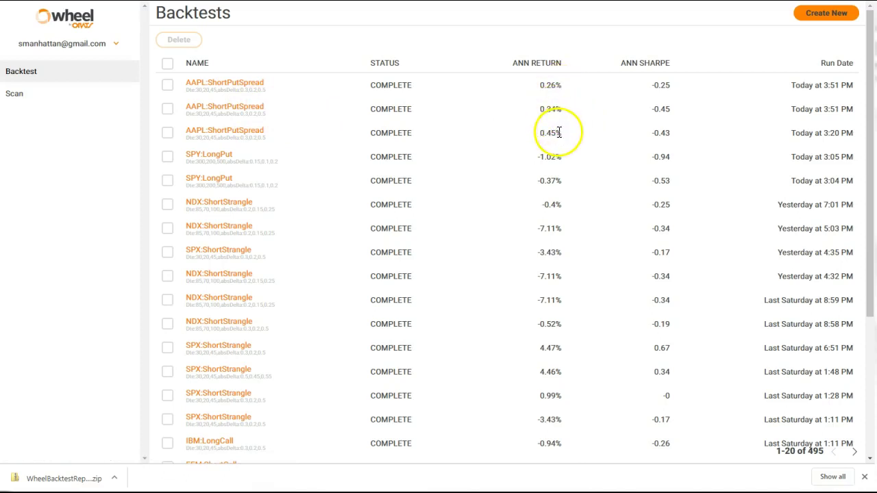
# Compare the AAPL:ShortPutSpread run without IV Rank limits to the unhedged run, examining the statistics and the unhedged run's monthly returns
pyautogui.click(241, 111)
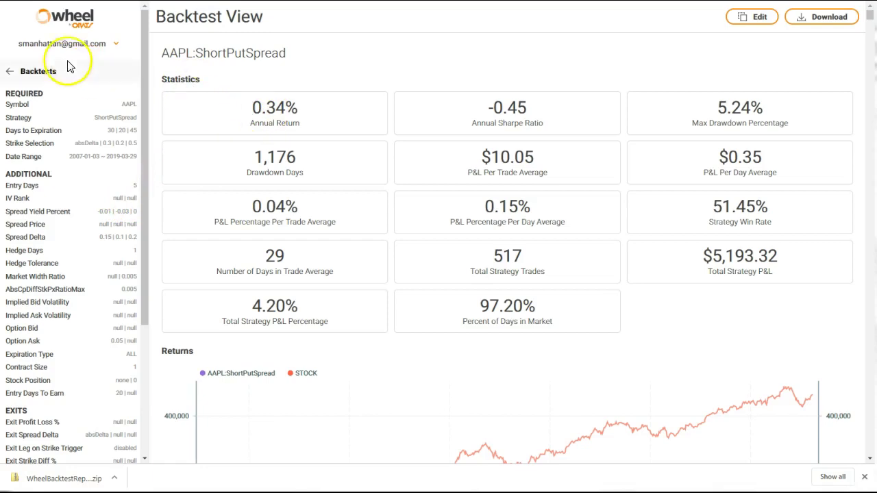
pyautogui.click(50, 76)
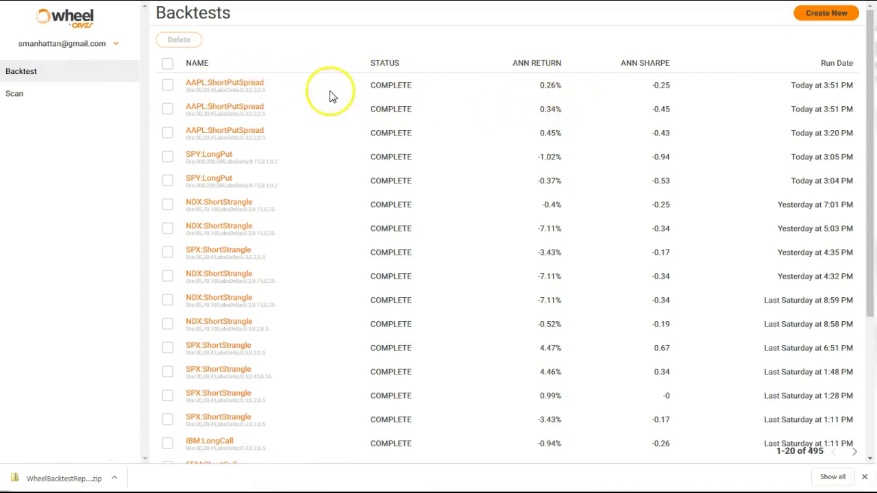
pyautogui.click(239, 87)
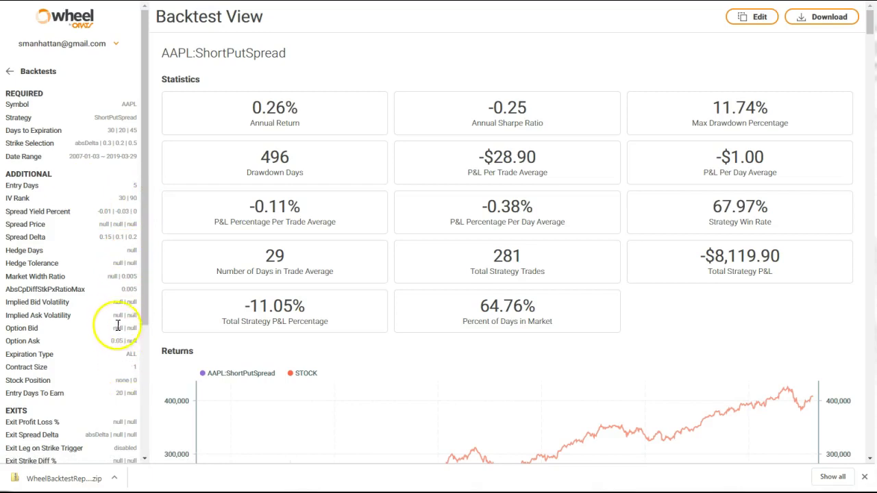
pyautogui.scroll(-5, 287, 215)
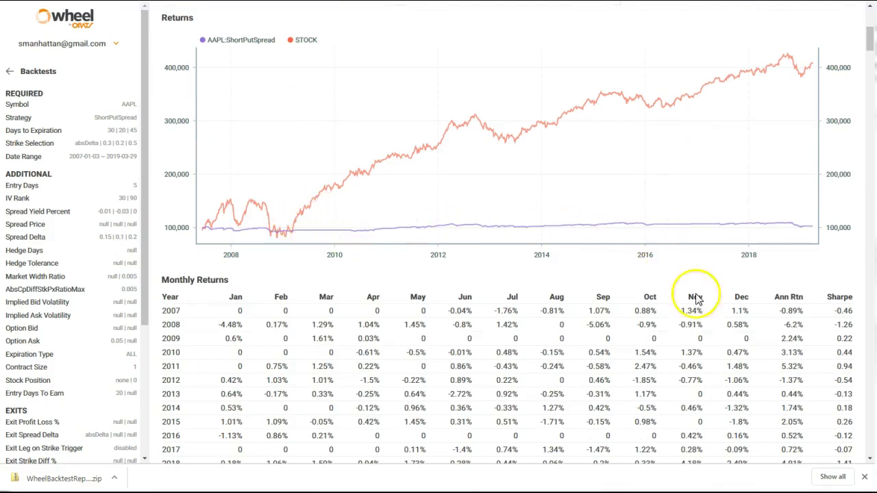
pyautogui.scroll(-1, 794, 424)
pyautogui.scroll(-1, 798, 430)
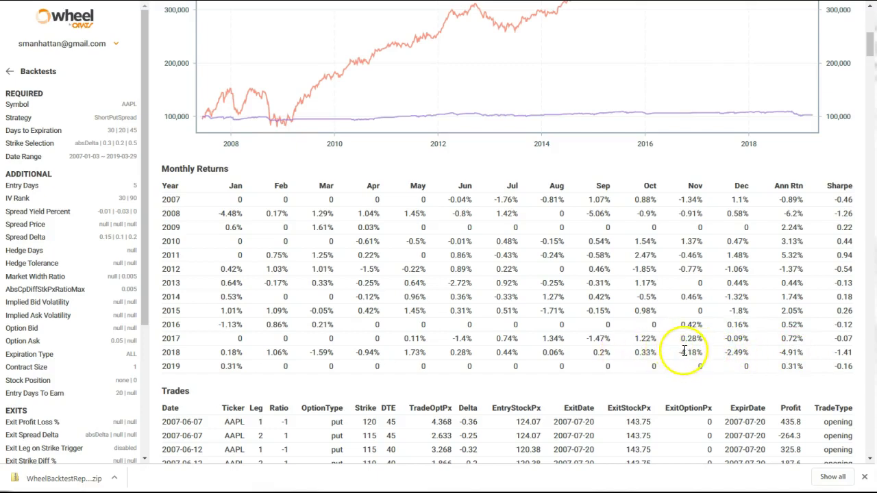
pyautogui.scroll(7, 485, 334)
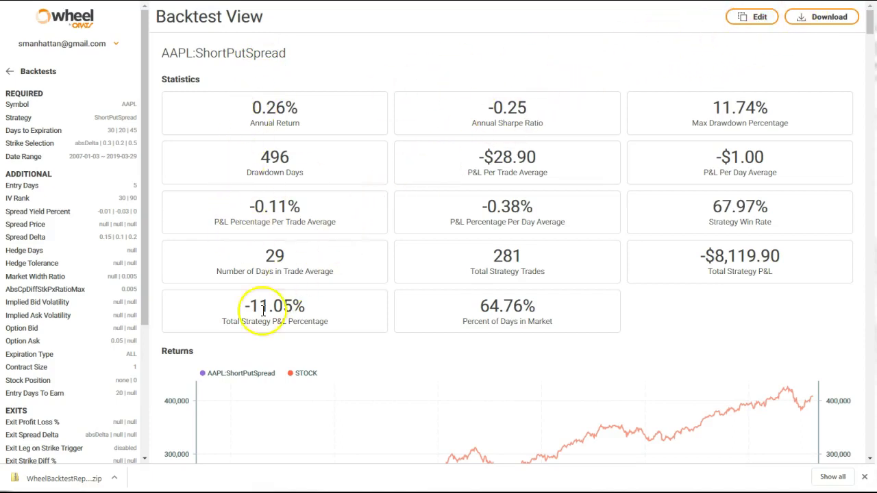
# Open the StrategyTrades file from the StrategyOutputs folder of the downloaded WheelBacktestReport archive in Excel
pyautogui.click(56, 478)
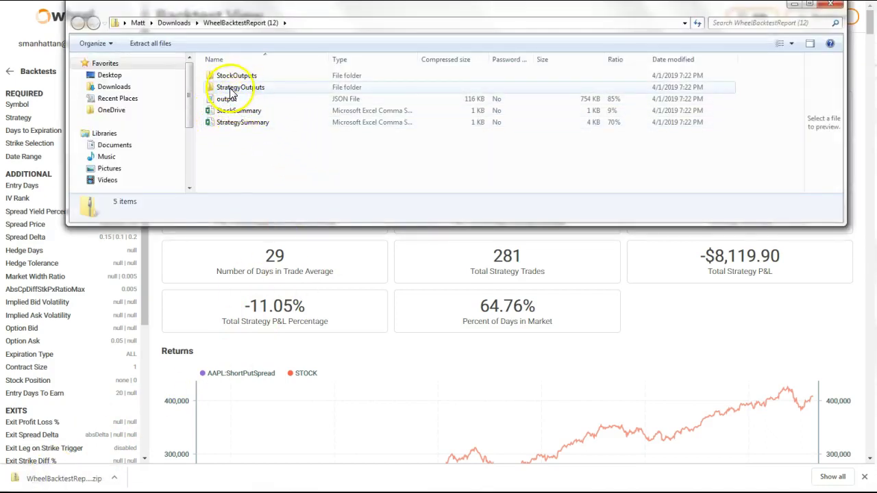
pyautogui.doubleClick(230, 88)
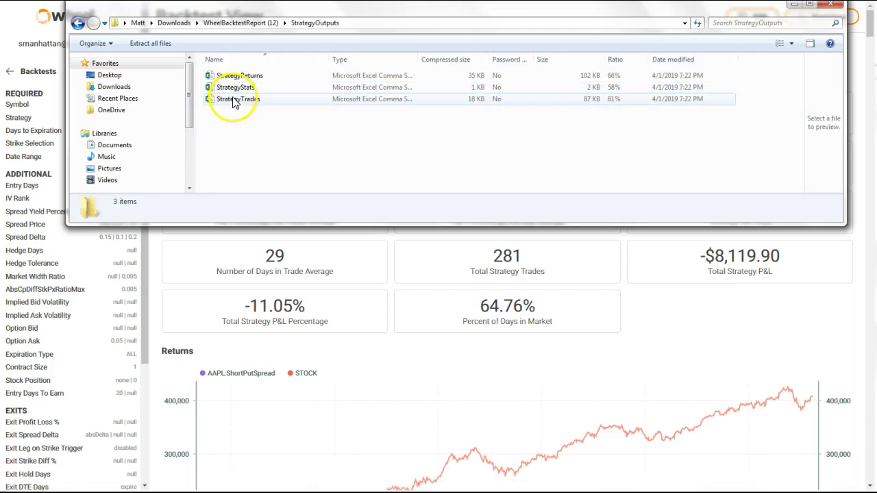
pyautogui.doubleClick(233, 102)
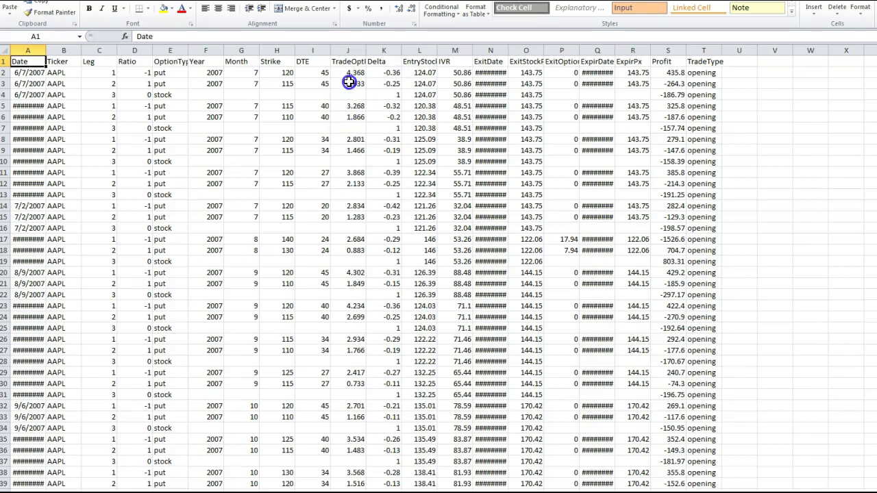
# Enter =IF(C2=1,J2-J3,"") in U2 to compute each spread's price and fill the formula down column U
pyautogui.click(738, 74)
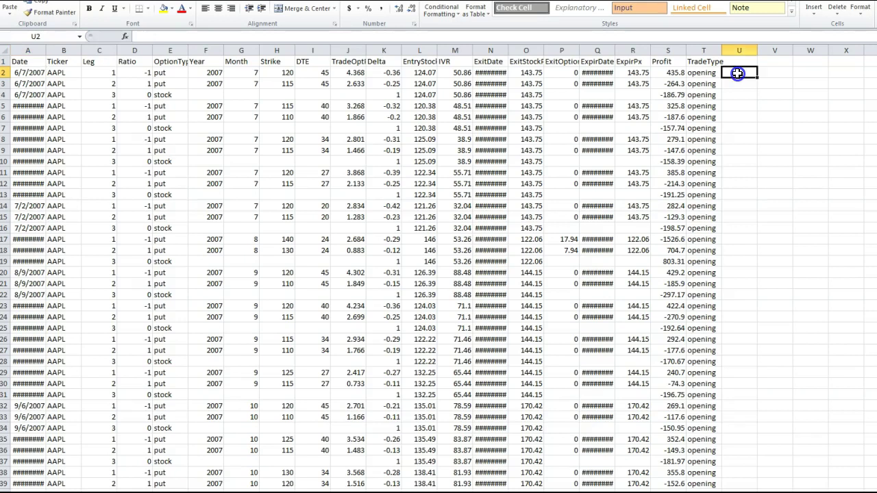
pyautogui.write('=')
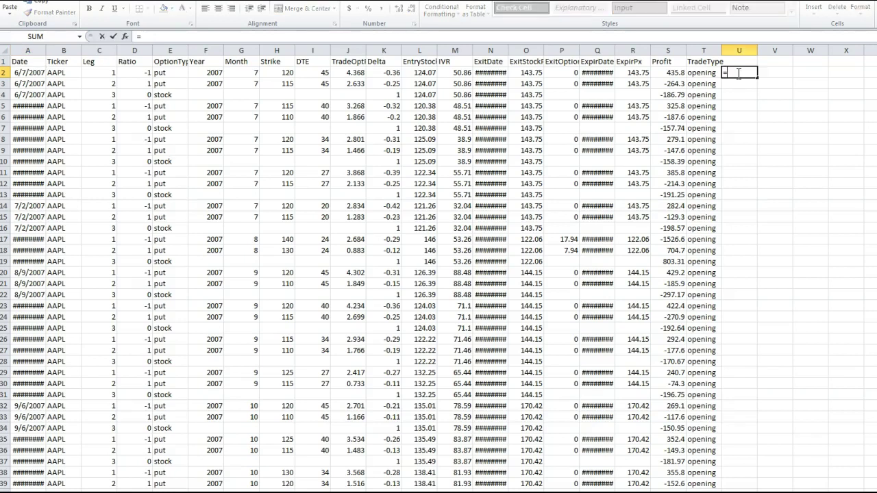
pyautogui.write('if(')
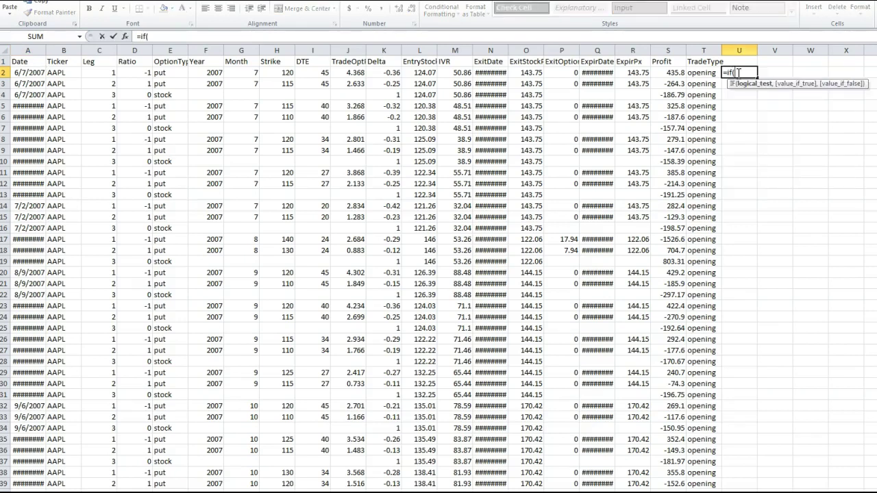
pyautogui.click(107, 74)
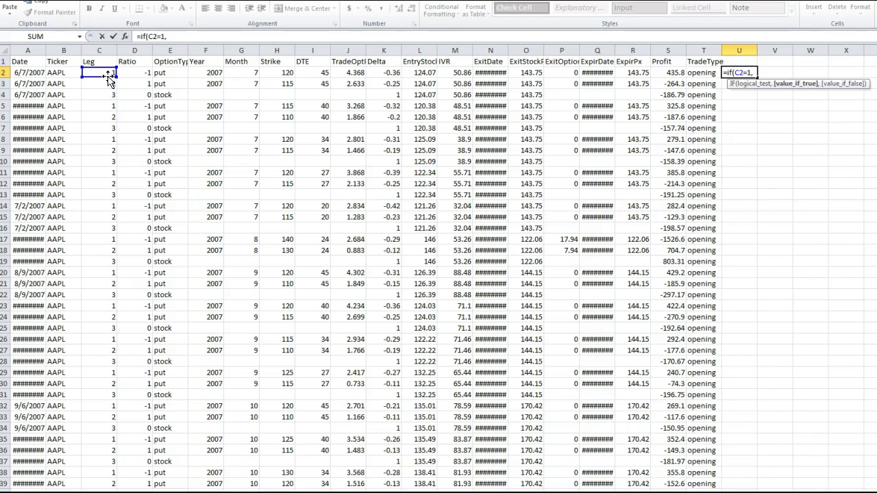
pyautogui.click(350, 73)
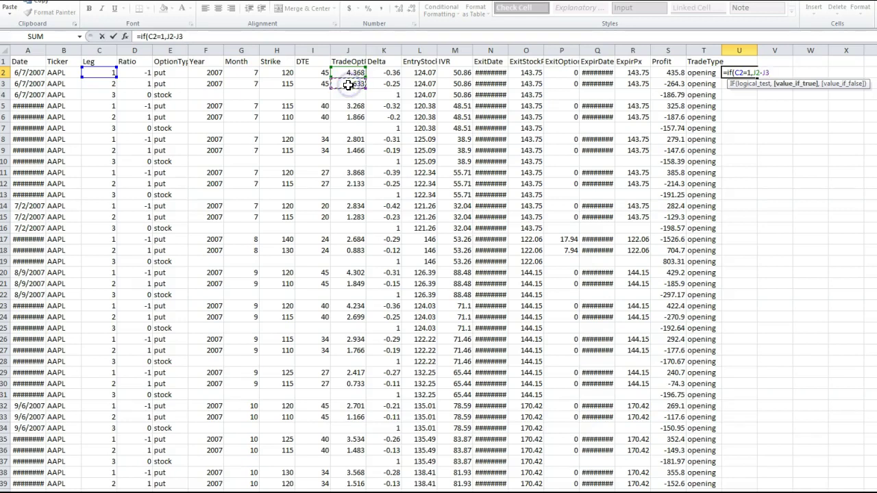
pyautogui.write('0)')
pyautogui.press('Return')
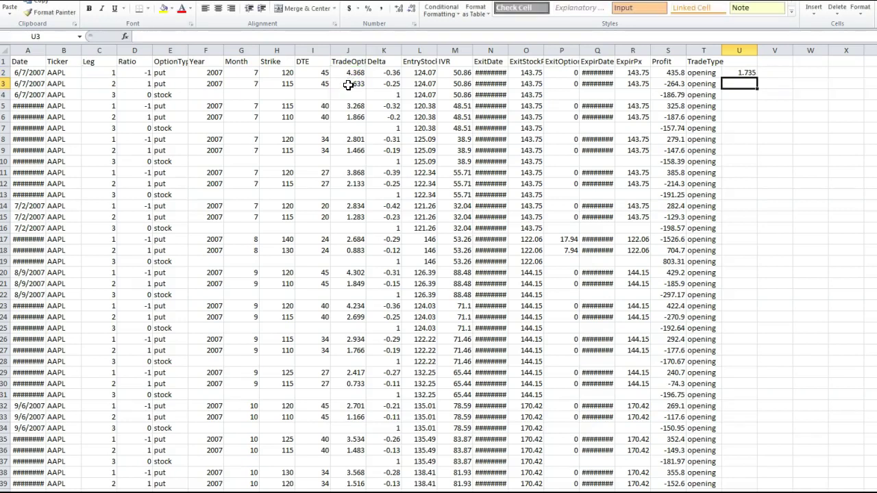
pyautogui.click(743, 73)
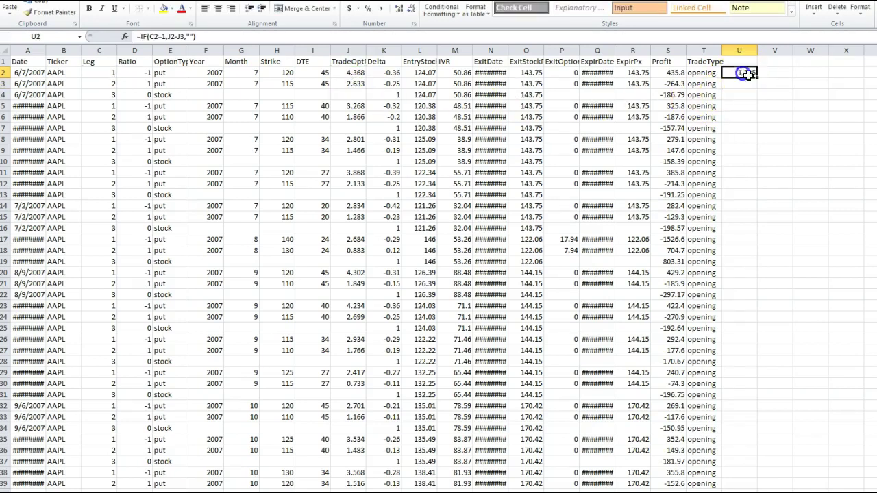
pyautogui.doubleClick(758, 77)
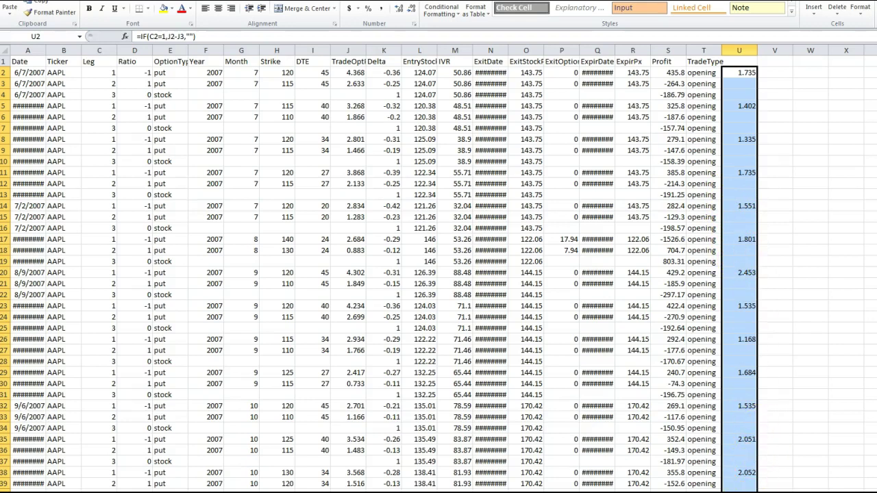
# Average the spread prices in U1 and the entry stock prices in V1, and calculate their ratio in W1 with =U1/V1
pyautogui.click(746, 61)
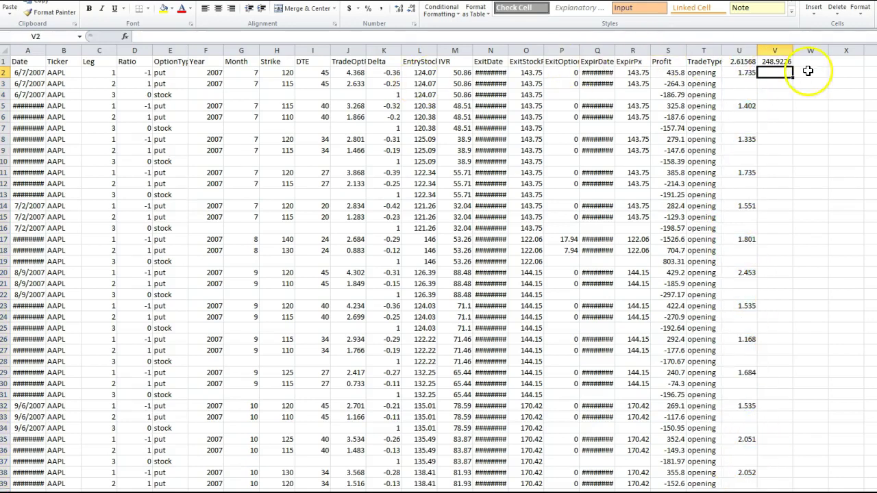
pyautogui.click(807, 63)
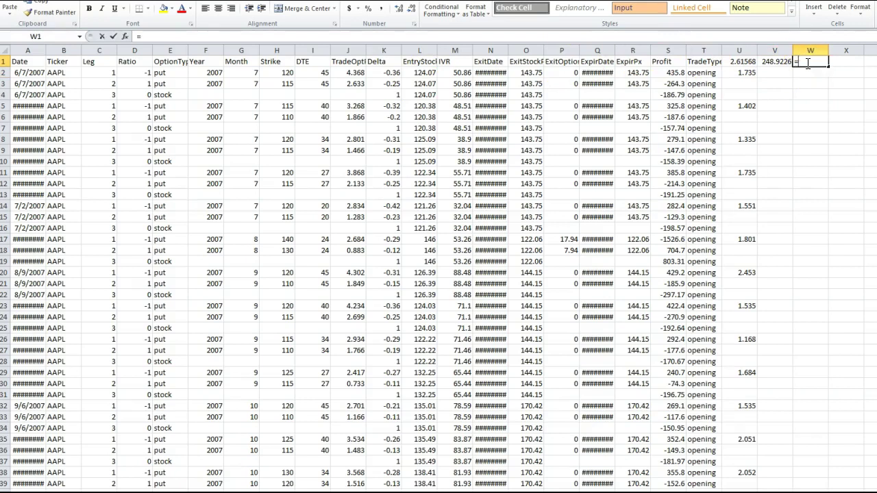
pyautogui.write('U1/V1')
pyautogui.press('Return')
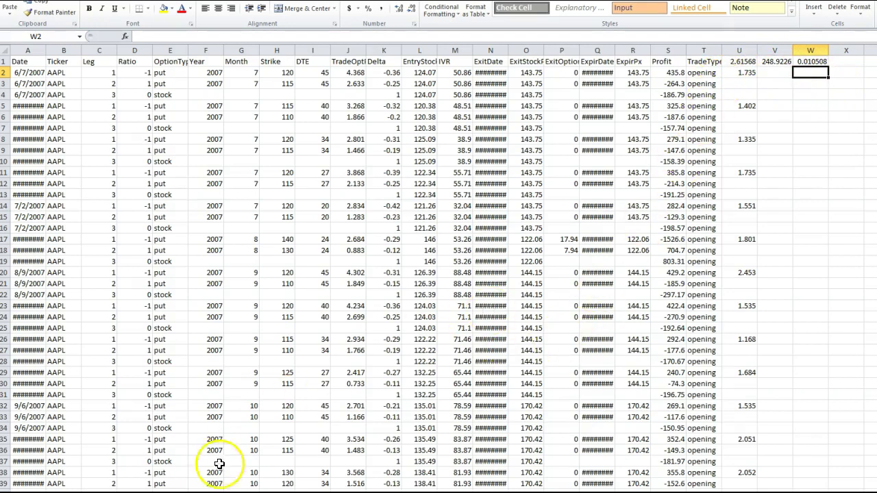
# Switch to Wheel and rerun the unhedged AAPL:ShortPutSpread backtest with a Spread Yield Percent target of -0.025 and max of -0.02
pyautogui.moveTo(285, 492)
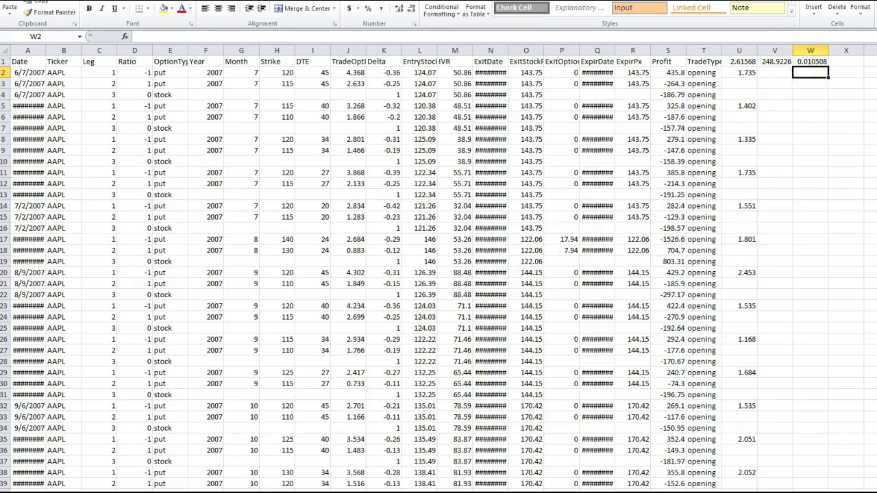
pyautogui.hotkey('alt', 'Tab')
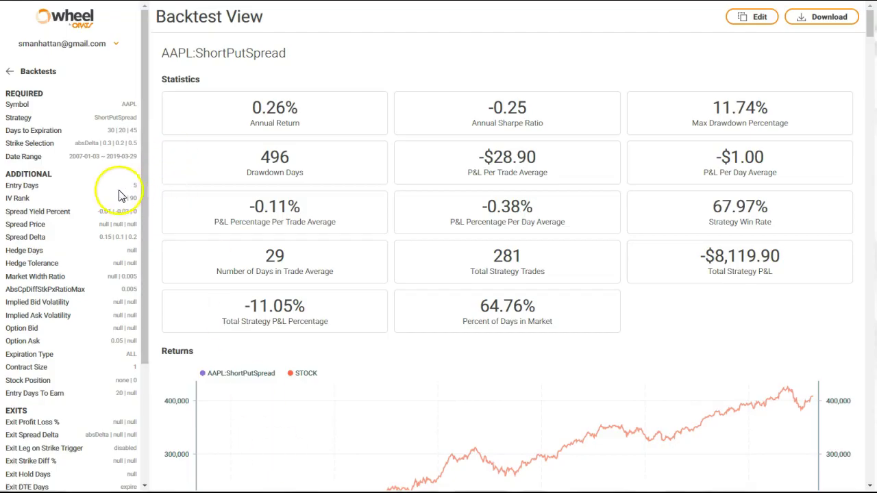
pyautogui.click(754, 16)
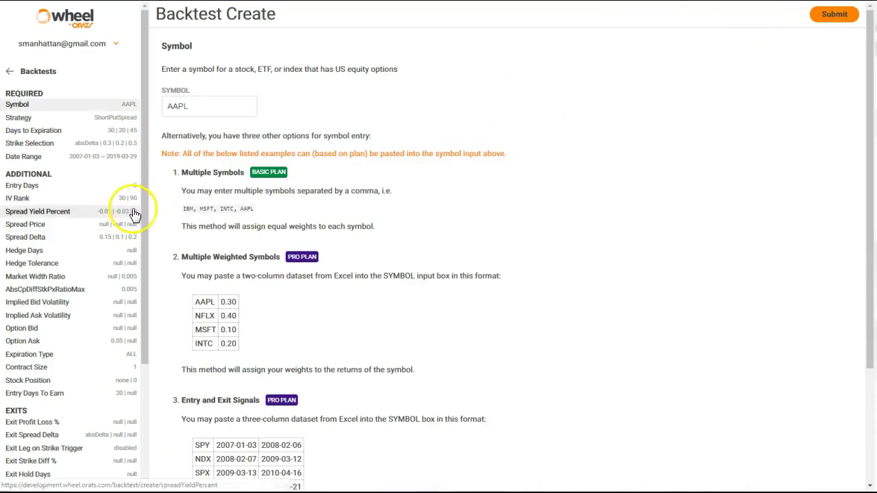
pyautogui.click(108, 218)
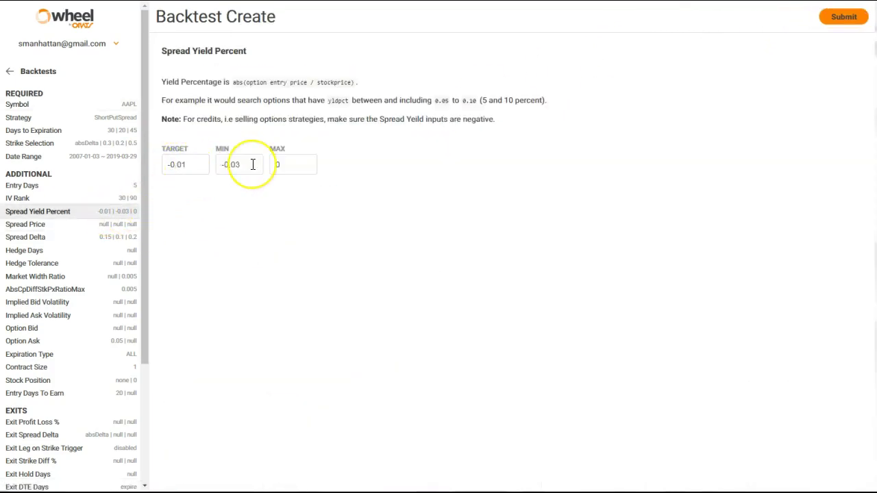
pyautogui.click(277, 164)
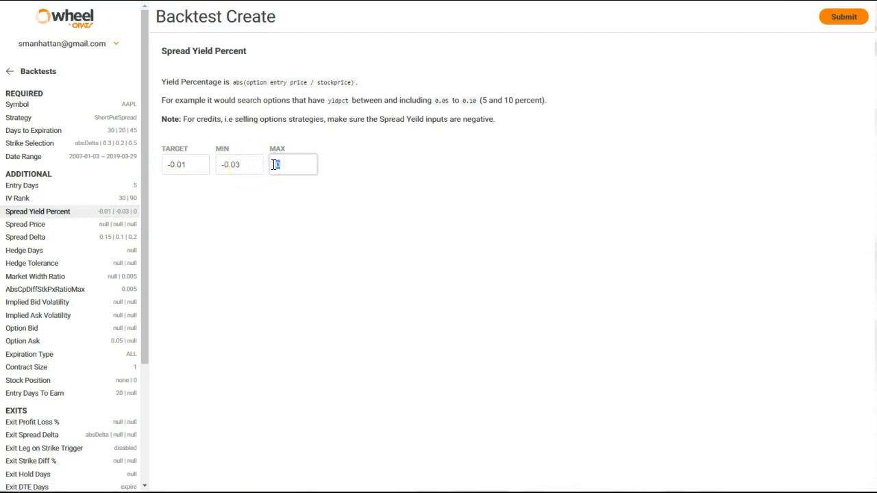
pyautogui.press('BackSpace')
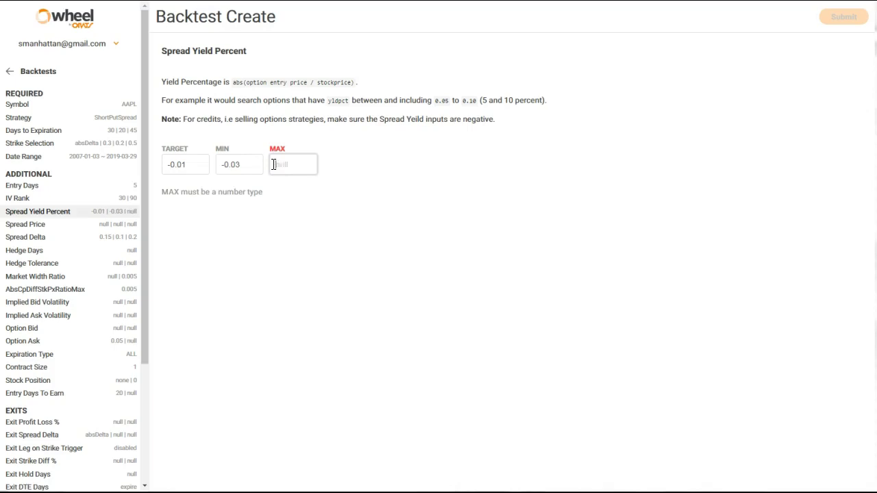
pyautogui.write('.02')
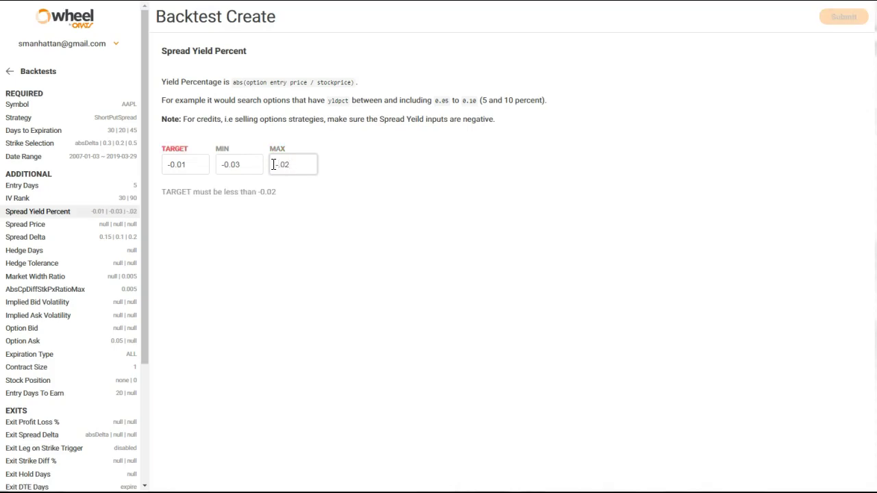
pyautogui.click(186, 164)
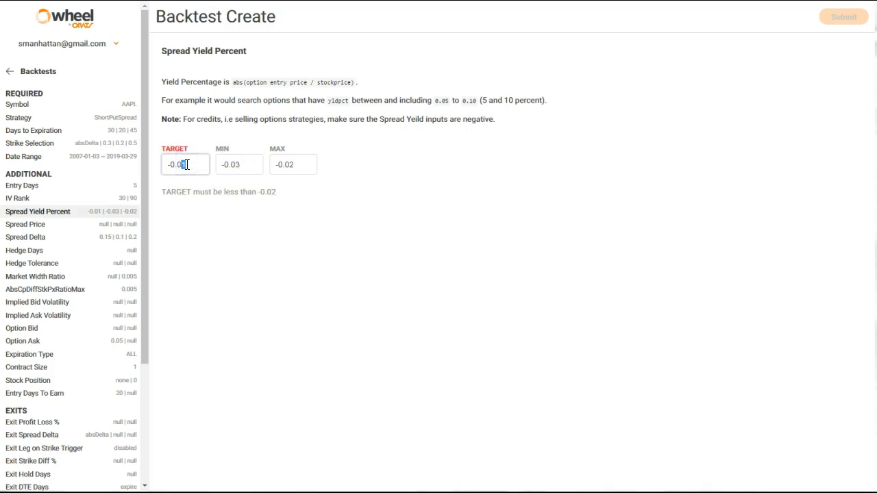
pyautogui.write('5')
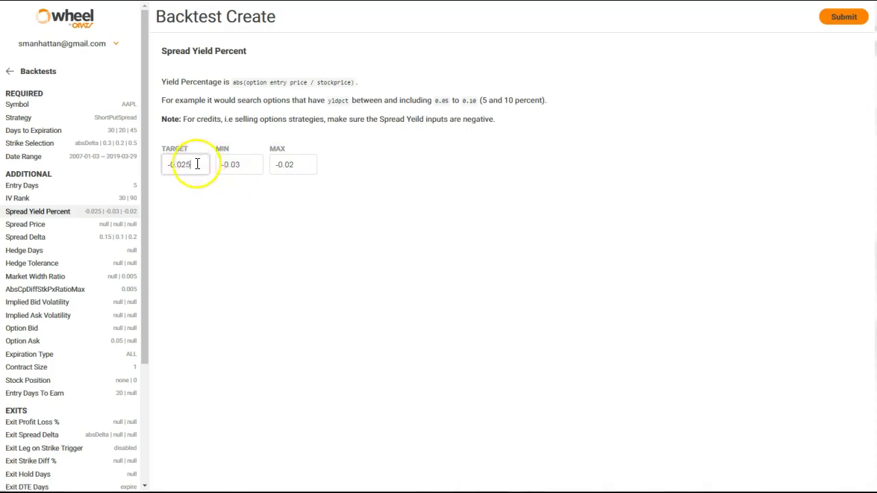
pyautogui.click(842, 15)
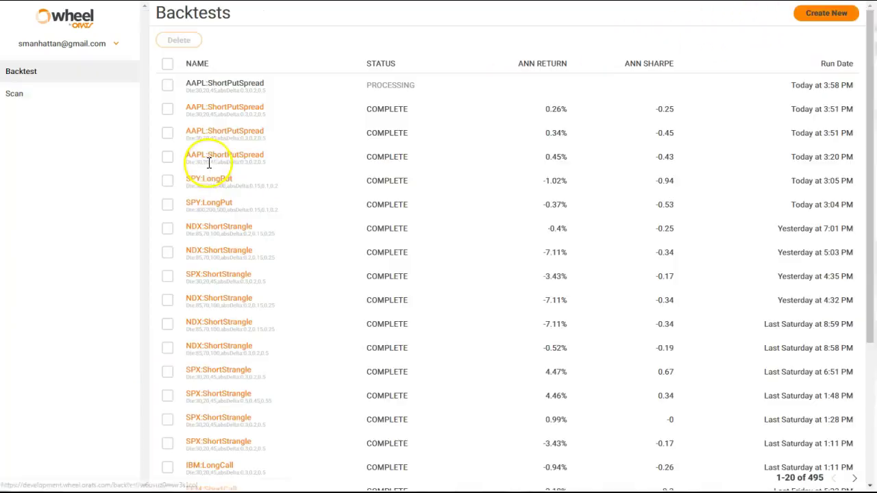
# Rerun the AAPL:ShortPutSpread backtest that has Hedge Days 1 with a Spread Yield Percent target of -0.005 and min of -0.01
pyautogui.click(213, 159)
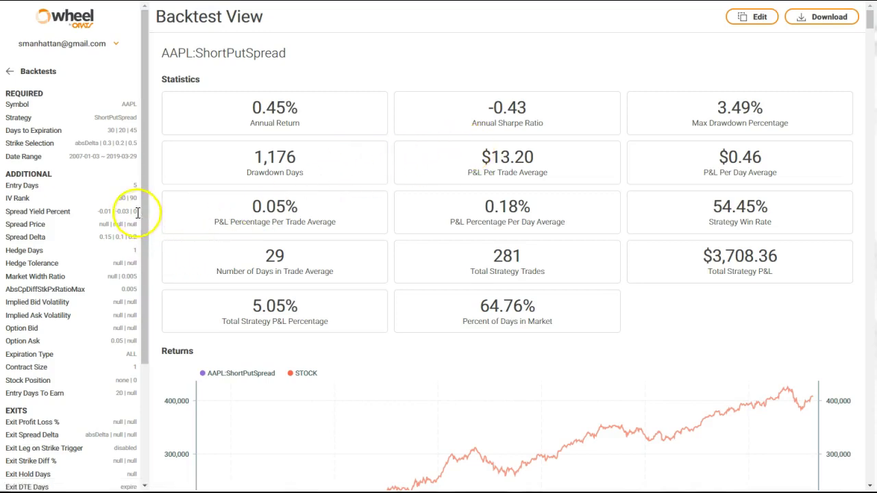
pyautogui.click(761, 19)
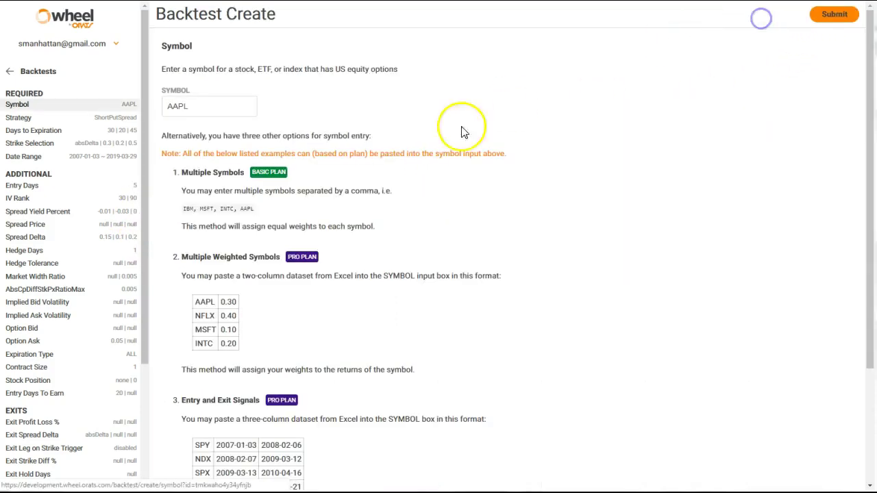
pyautogui.click(125, 213)
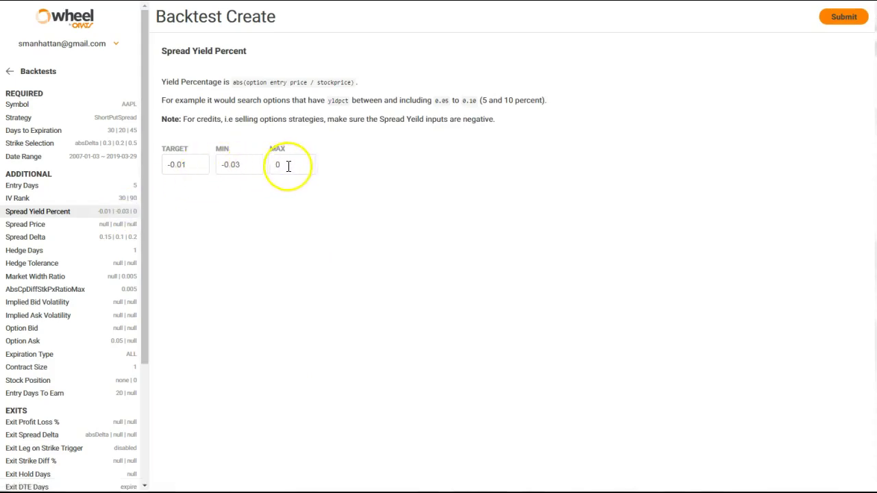
pyautogui.click(244, 164)
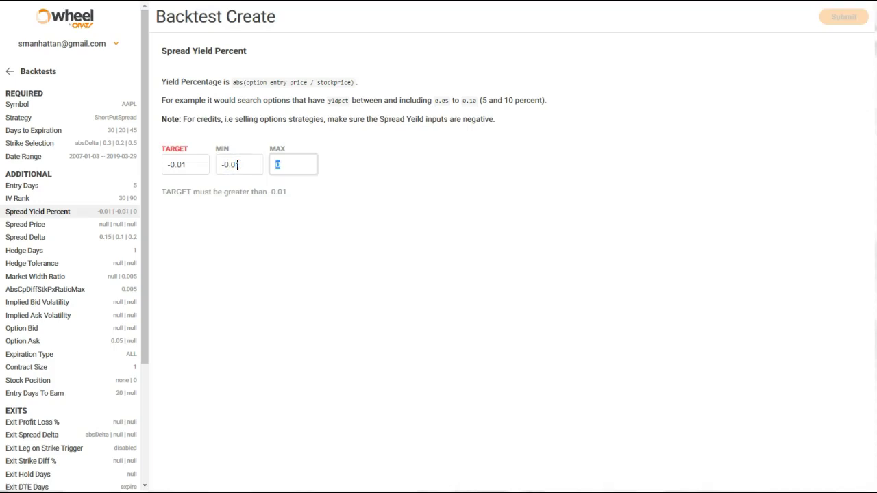
pyautogui.click(187, 164)
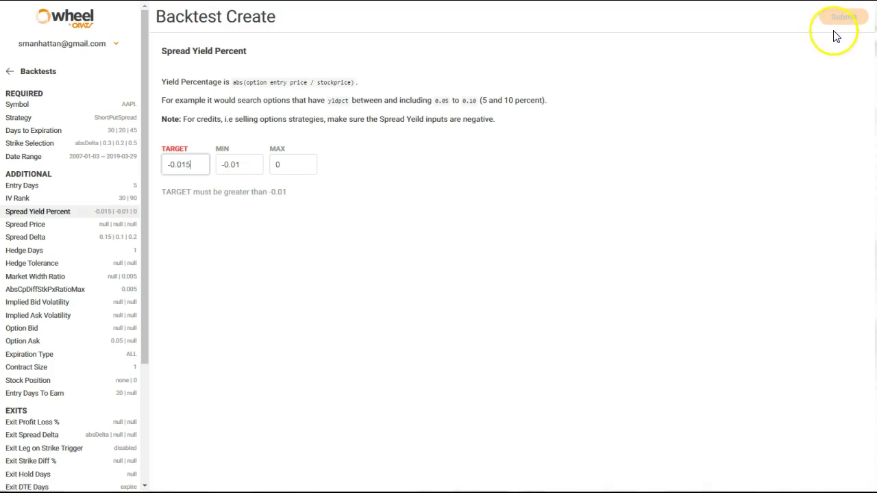
pyautogui.click(240, 171)
pyautogui.write('0')
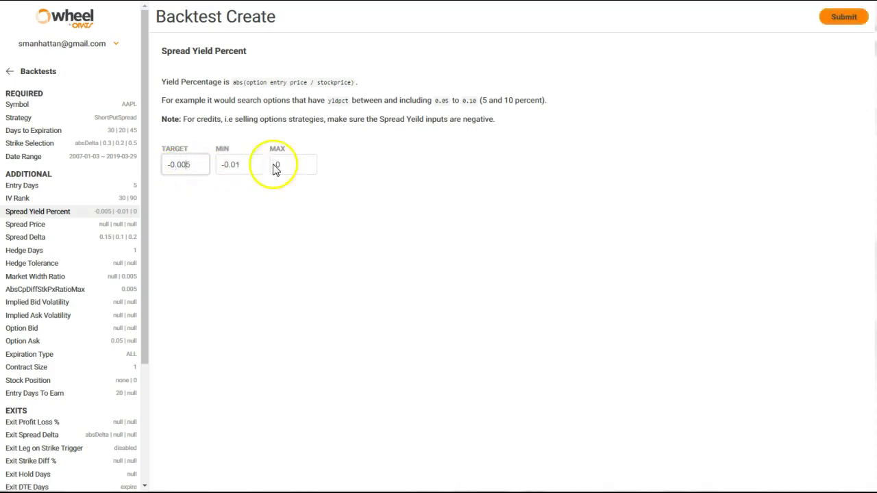
pyautogui.click(837, 22)
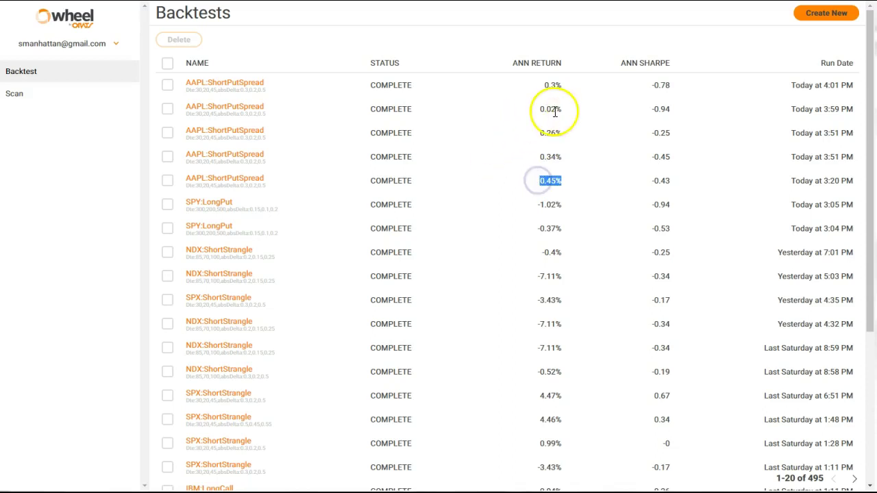
# Examine the statistics and monthly returns of the AAPL:ShortPutSpread run with the -0.005 spread yield target, noting its P&L Percentage Per Day Average
pyautogui.click(199, 114)
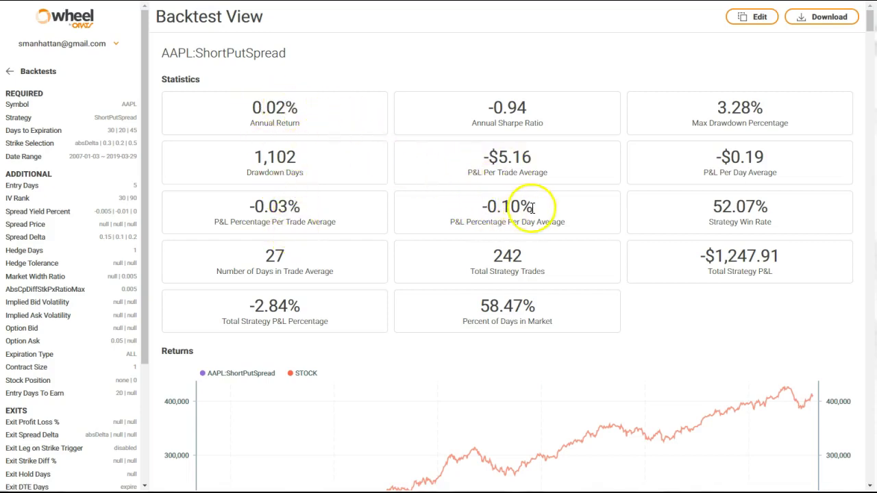
pyautogui.moveTo(533, 209); pyautogui.dragTo(478, 211)
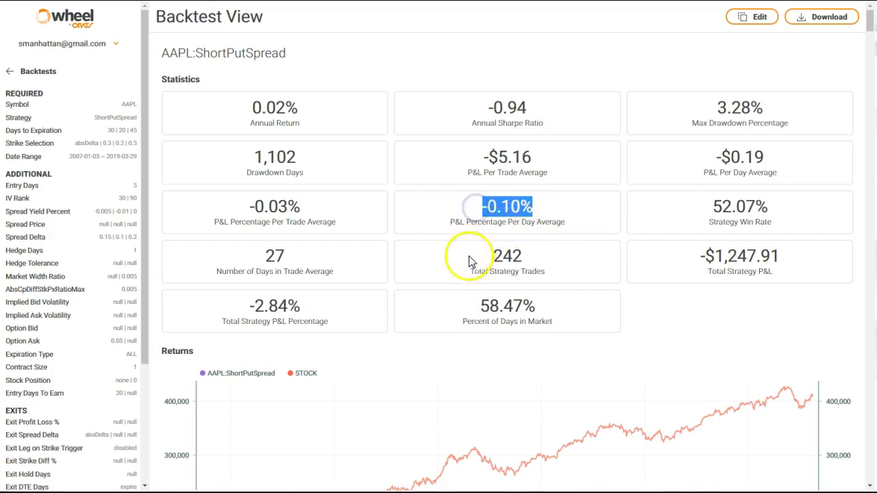
pyautogui.scroll(-7, 465, 274)
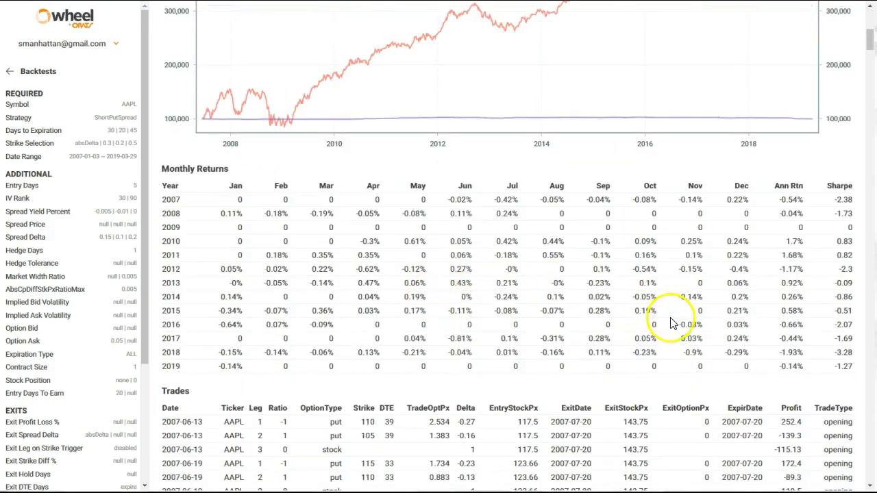
pyautogui.scroll(4, 411, 330)
pyautogui.scroll(3, 415, 331)
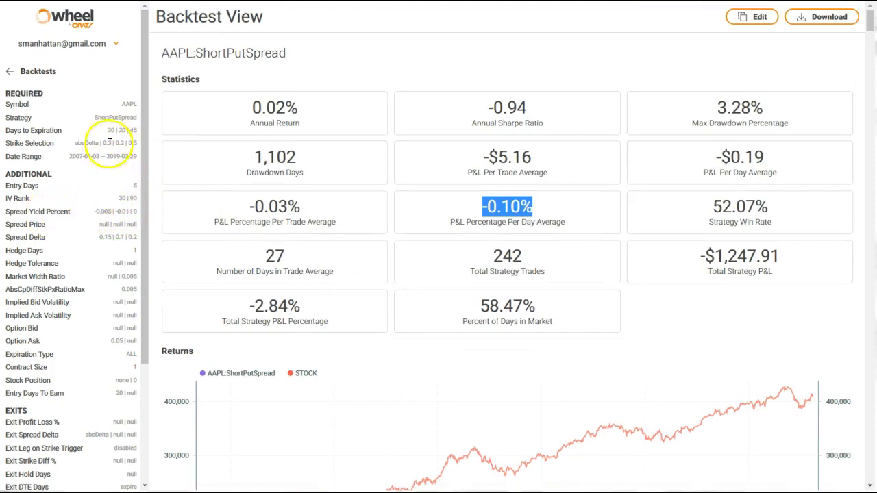
# Examine the returns chart, monthly returns and P&L Percentage Per Day Average of the AAPL:ShortPutSpread run with the -0.025 spread yield target
pyautogui.click(48, 71)
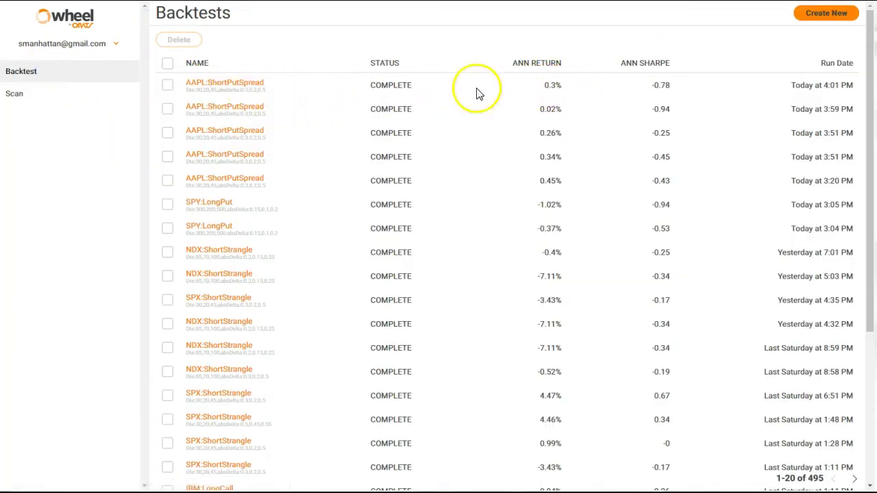
pyautogui.click(230, 90)
pyautogui.scroll(-4, 260, 268)
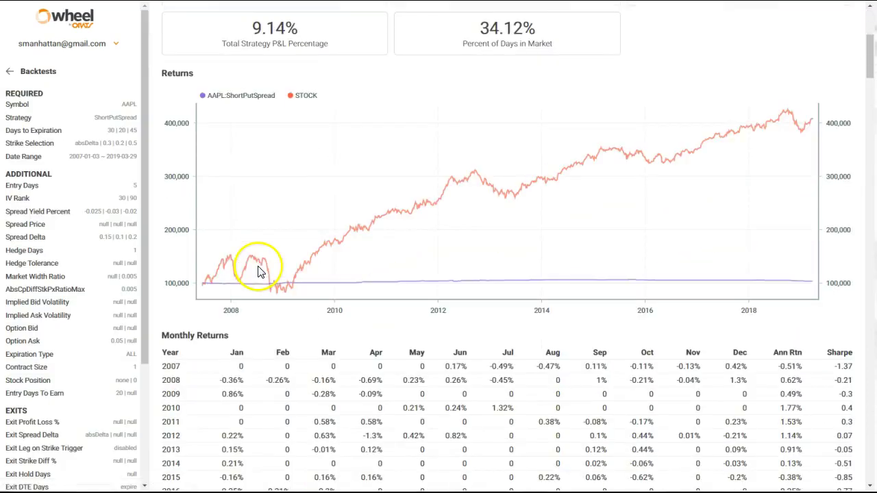
pyautogui.scroll(-2, 259, 271)
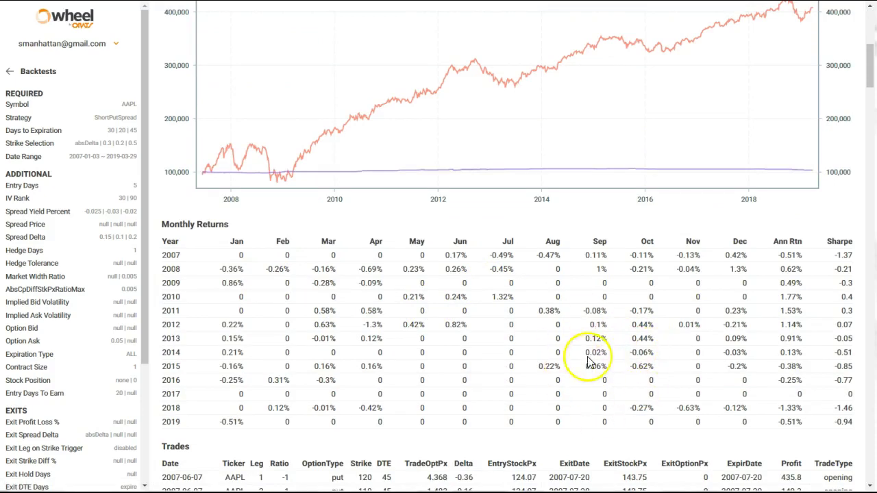
pyautogui.scroll(6, 283, 328)
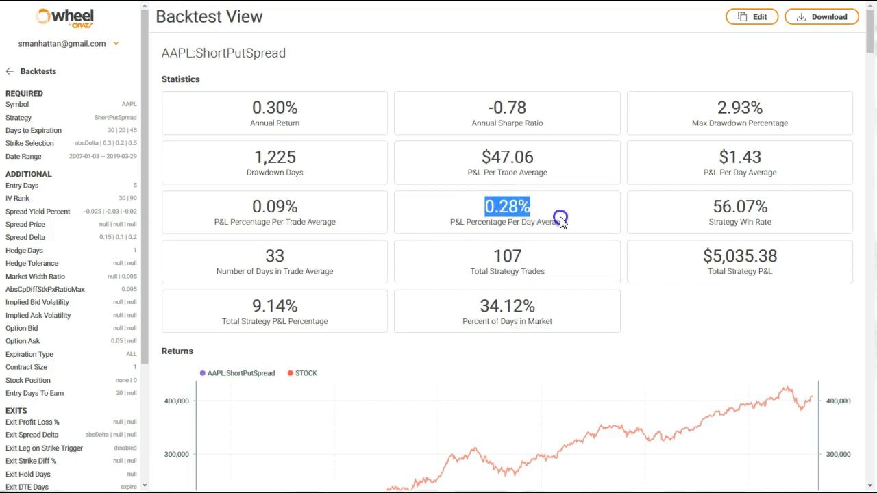
pyautogui.moveTo(560, 219); pyautogui.dragTo(564, 219)
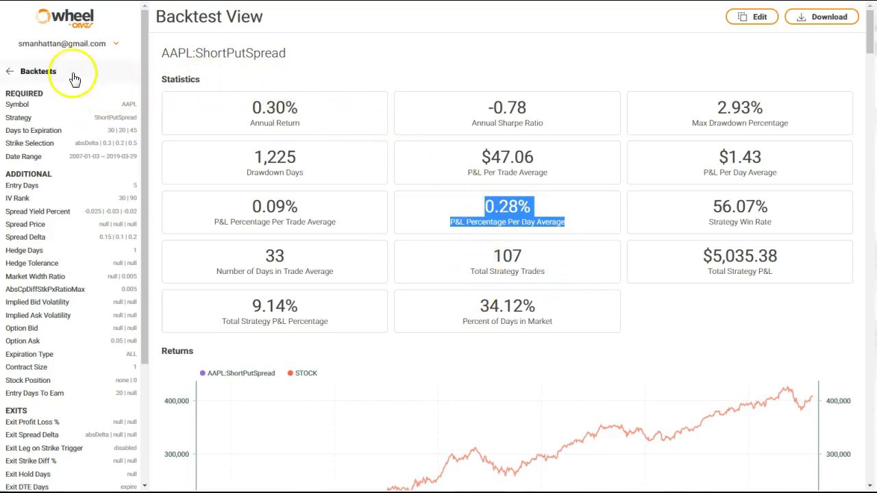
# Check the P&L Percentage Per Day Average of the original hedged AAPL:ShortPutSpread run with the -0.01 spread yield target for comparison
pyautogui.click(48, 71)
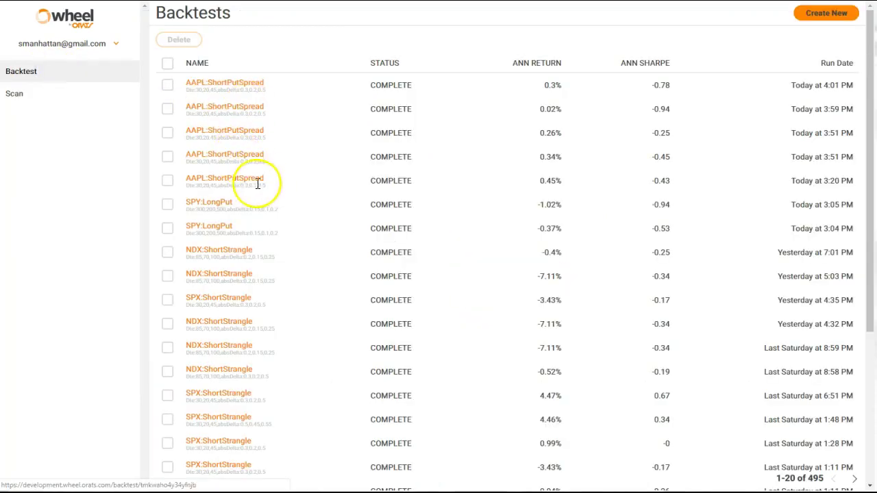
pyautogui.click(229, 183)
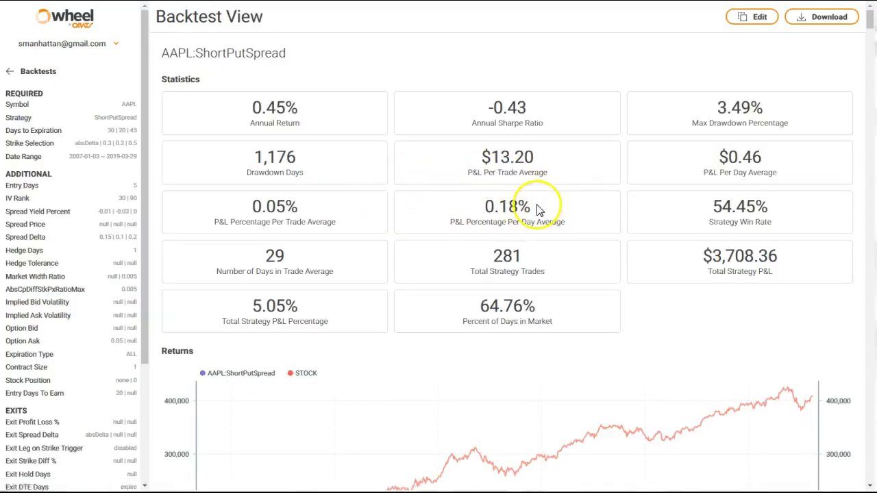
pyautogui.moveTo(541, 206); pyautogui.dragTo(480, 206)
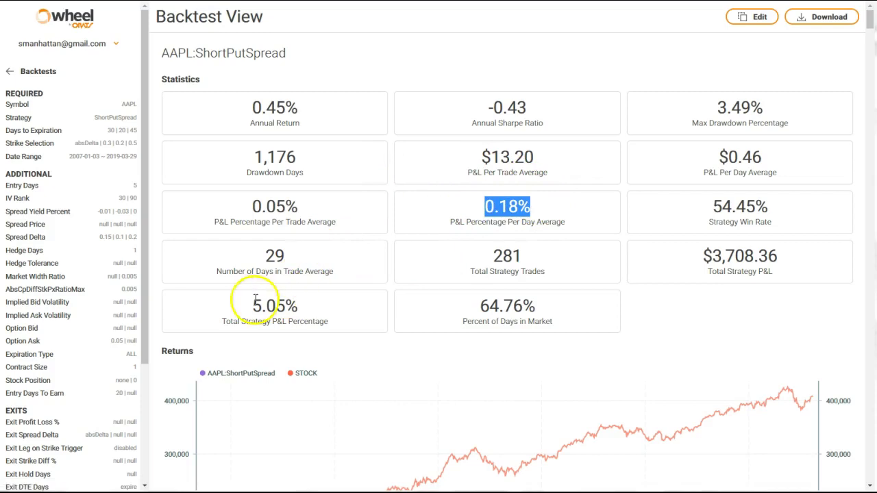